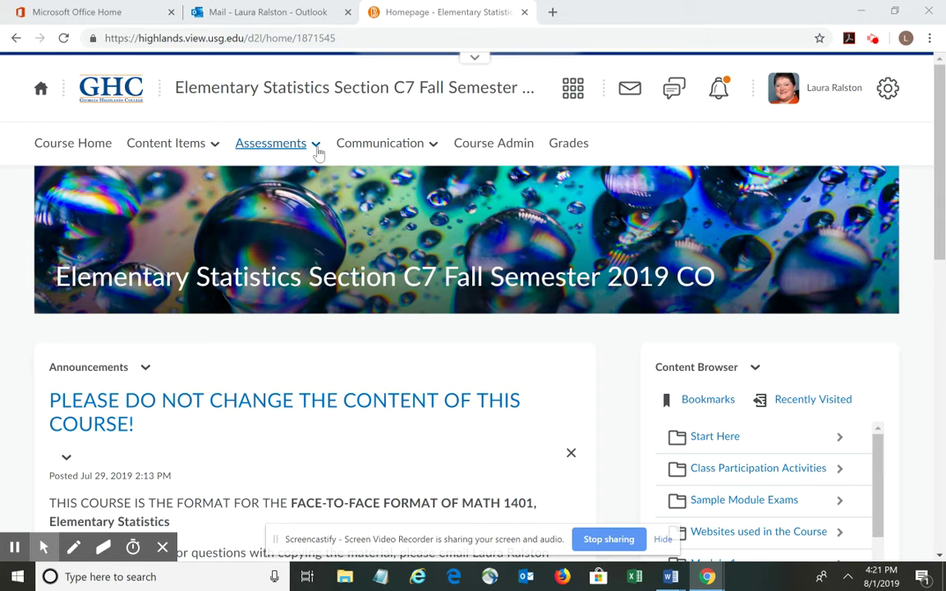
Step: Open the course's quiz management list and find the Module 1 quizzes
left_click(317, 151)
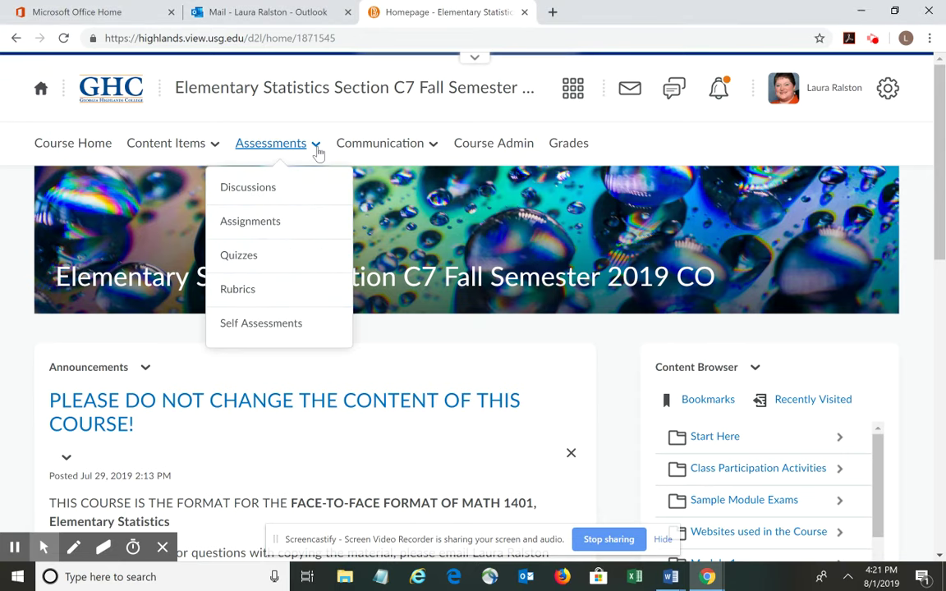
left_click(247, 259)
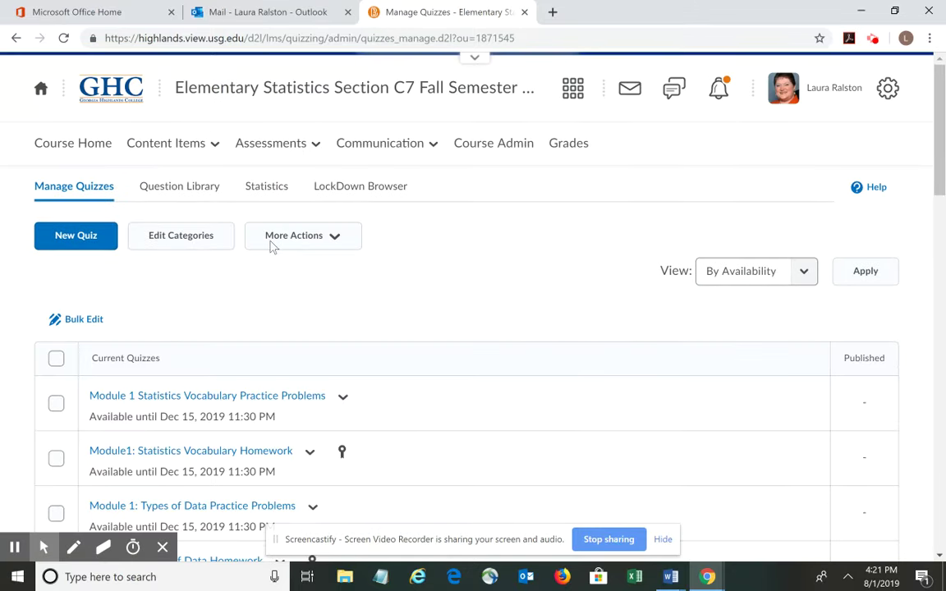
left_click_drag(936, 141, 934, 175)
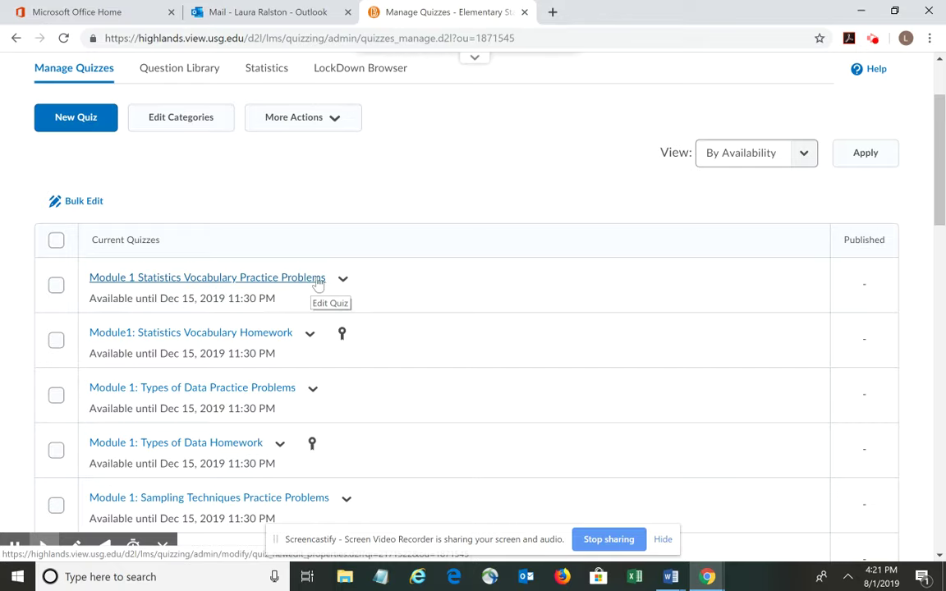
left_click(937, 168)
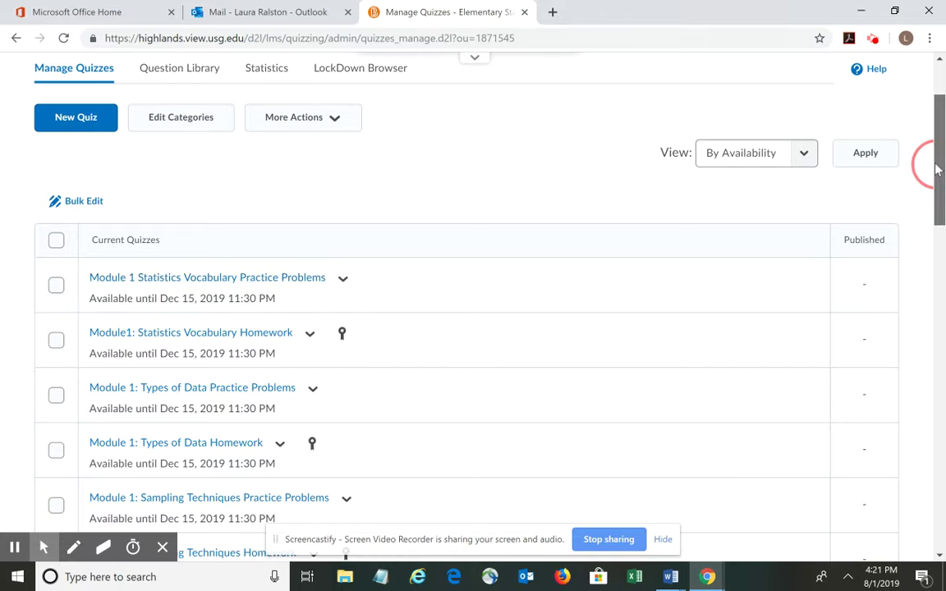
left_click_drag(937, 168, 923, 204)
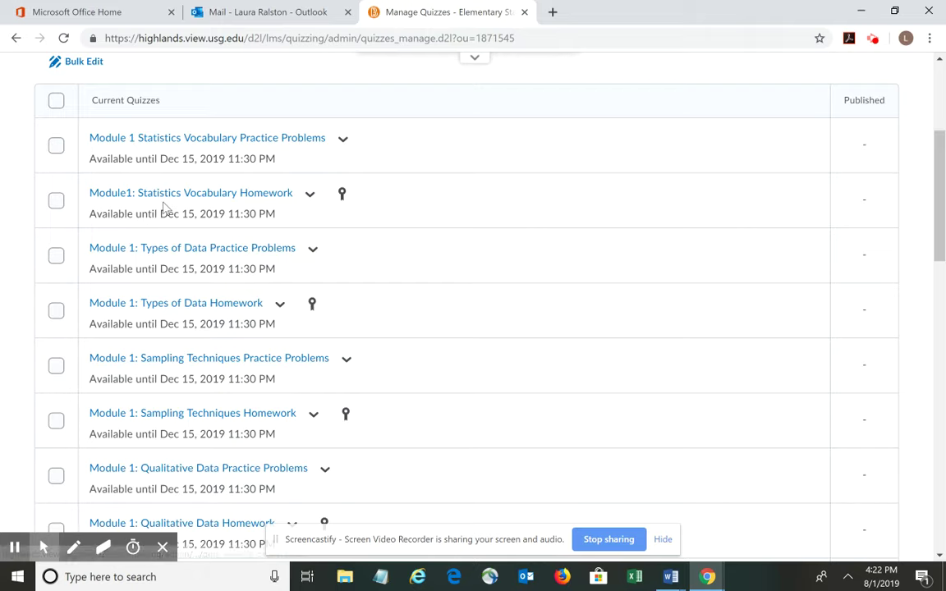
Step: Open the Module1: Statistics Vocabulary Homework quiz for editing and go to its restrictions
left_click(310, 197)
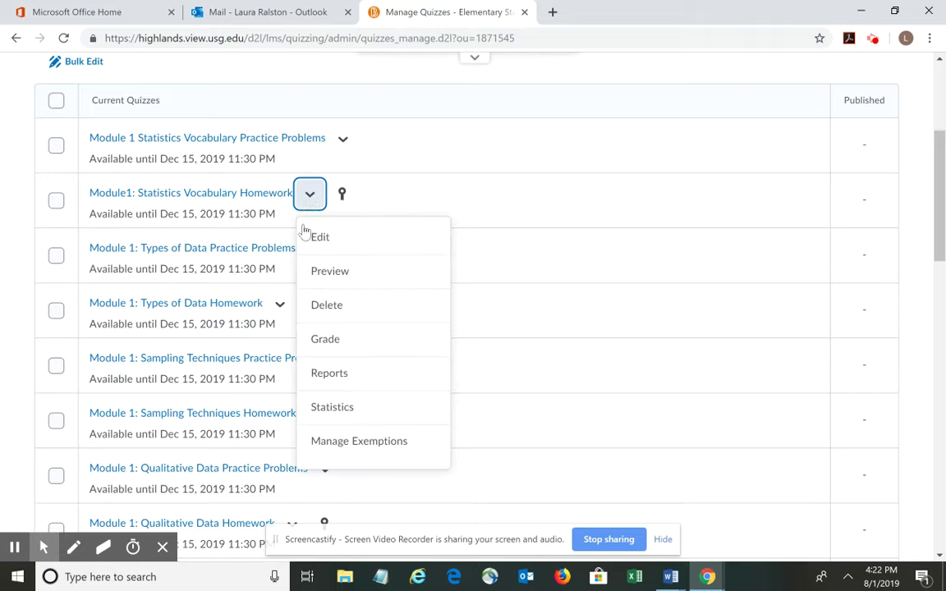
left_click(320, 240)
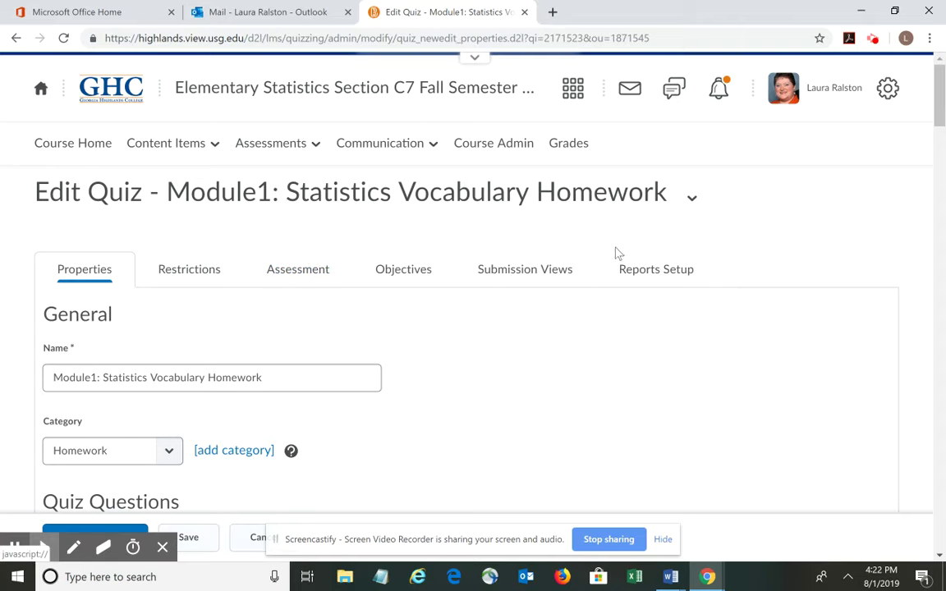
left_click(941, 90)
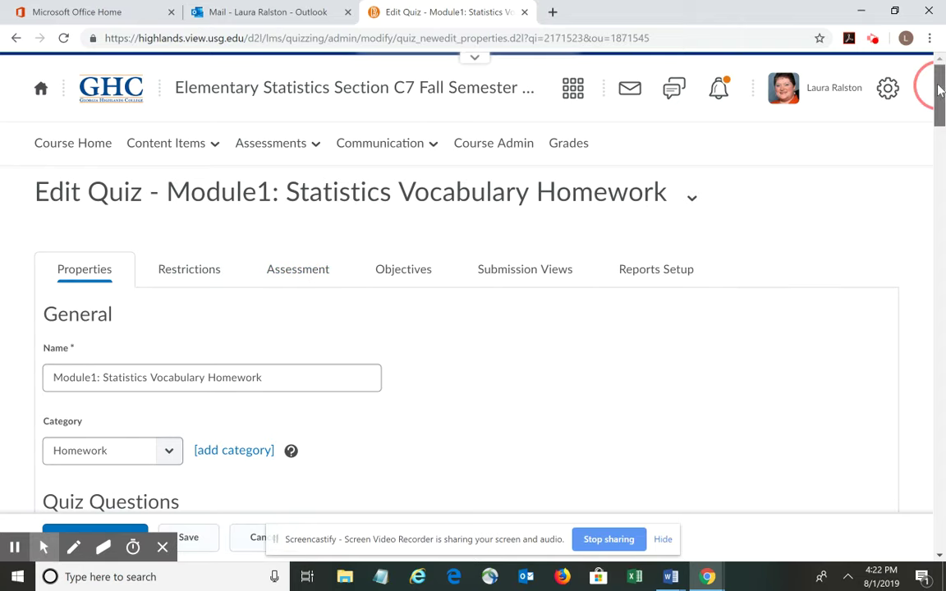
left_click_drag(940, 91, 940, 105)
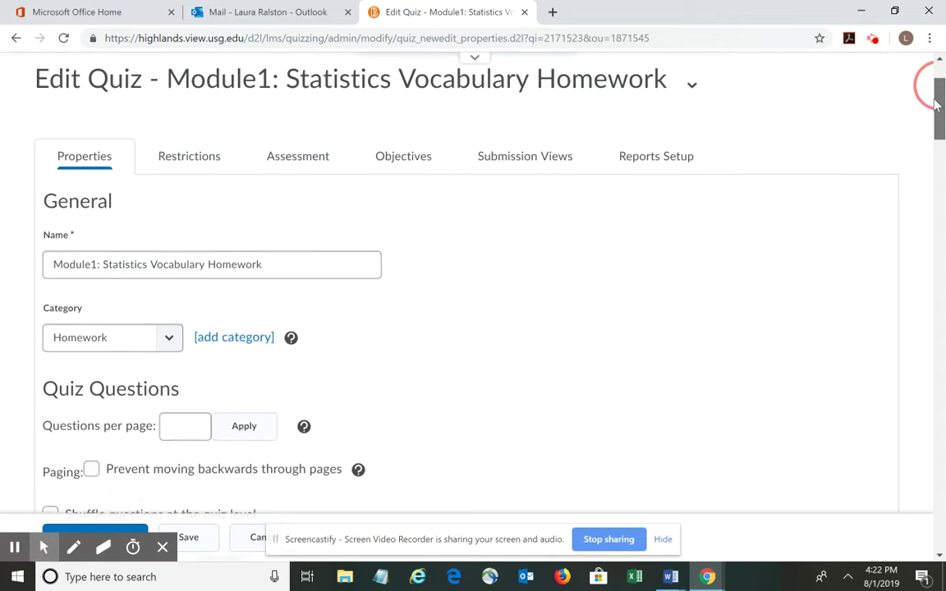
left_click(194, 155)
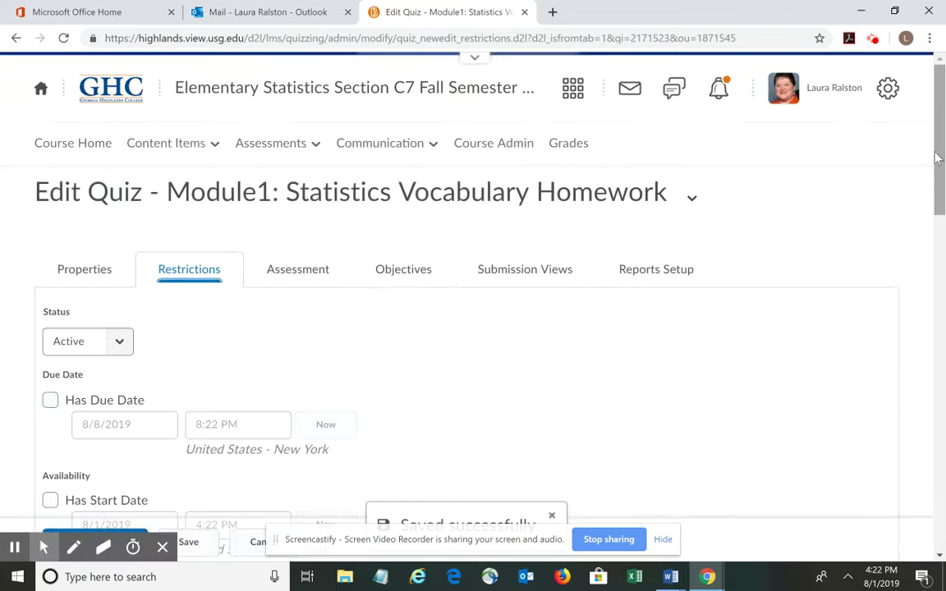
Step: Enable a due date for the Statistics Vocabulary Homework quiz and set it to 9/8/2019 at 11:30 PM
left_click_drag(941, 141, 938, 180)
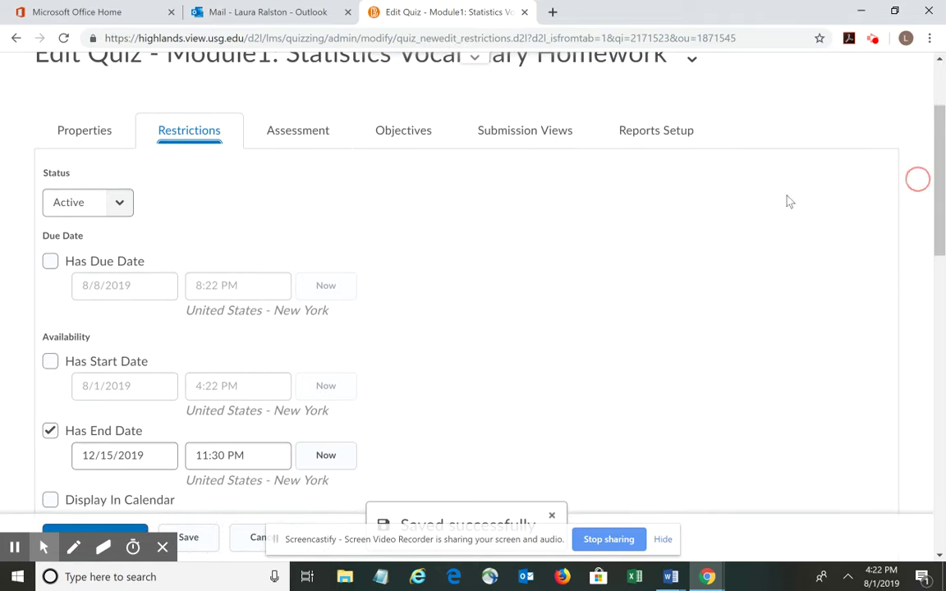
left_click(50, 264)
left_click(100, 285)
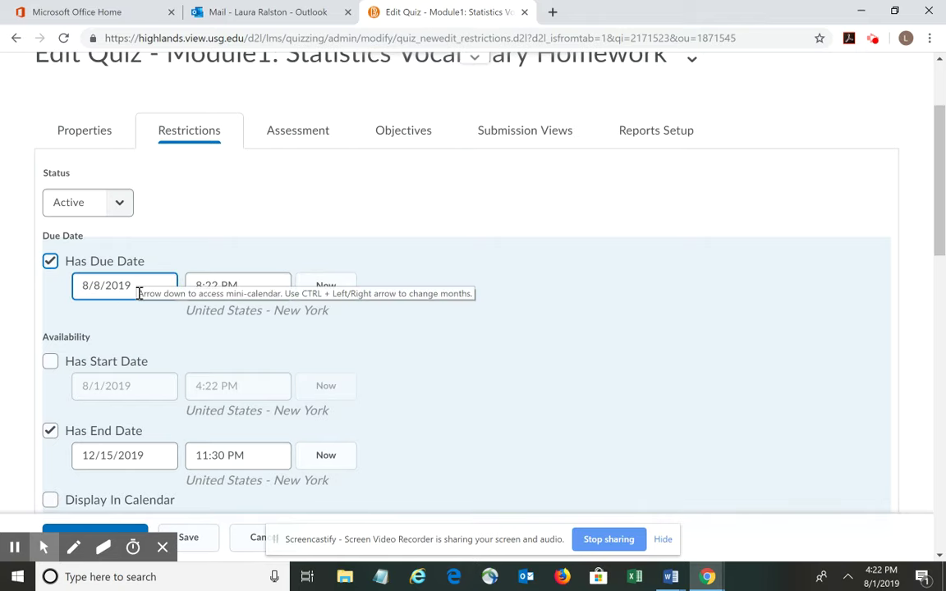
left_click(138, 293)
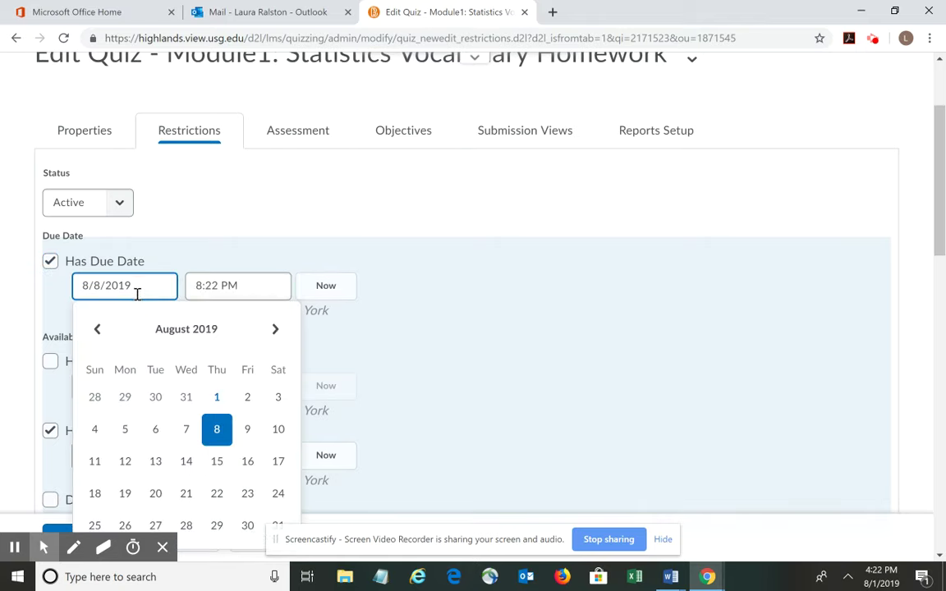
left_click(276, 330)
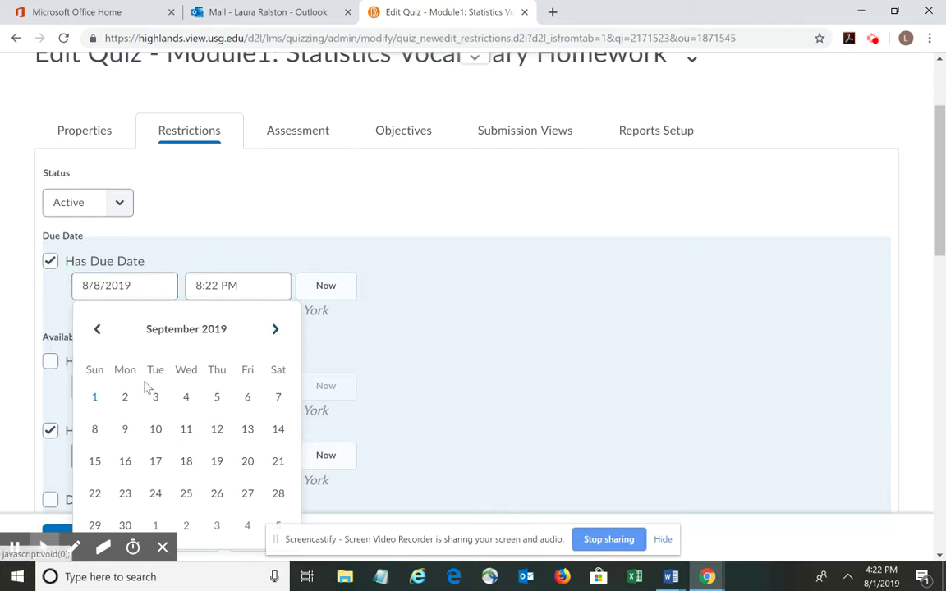
left_click(94, 431)
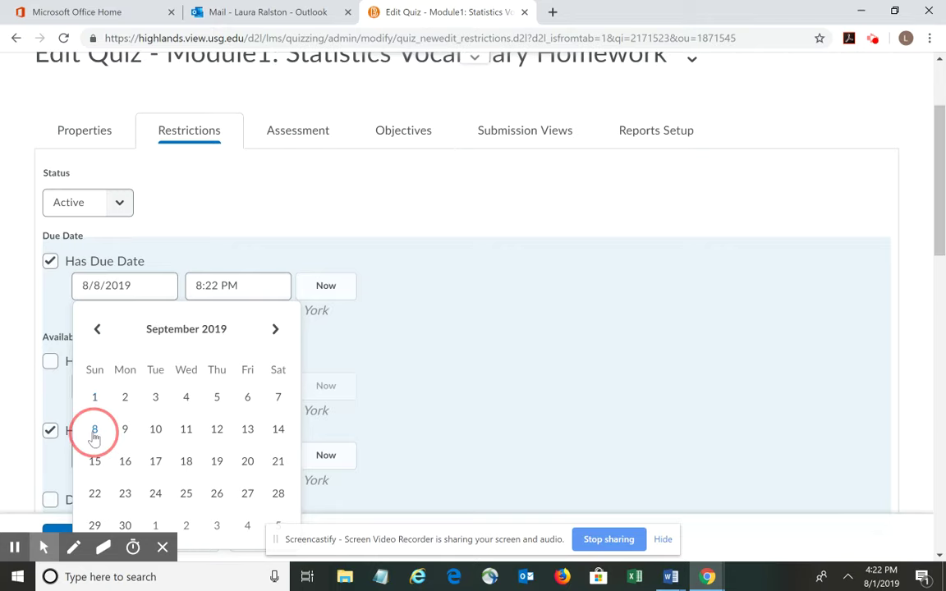
left_click(263, 284)
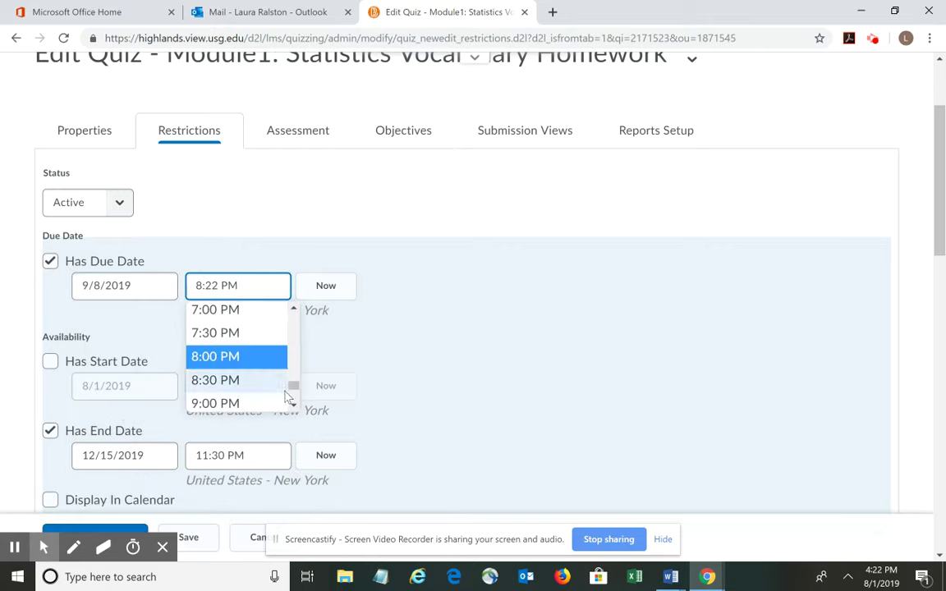
left_click_drag(293, 383, 293, 396)
left_click(244, 401)
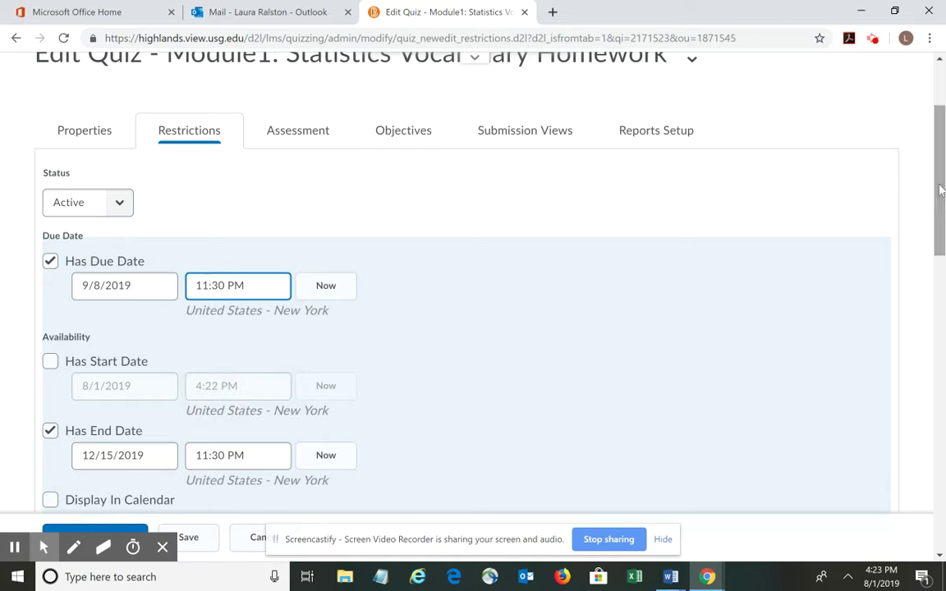
Step: Display the Statistics Vocabulary Homework dates in the calendar, then save and close the quiz
left_click_drag(942, 191, 942, 212)
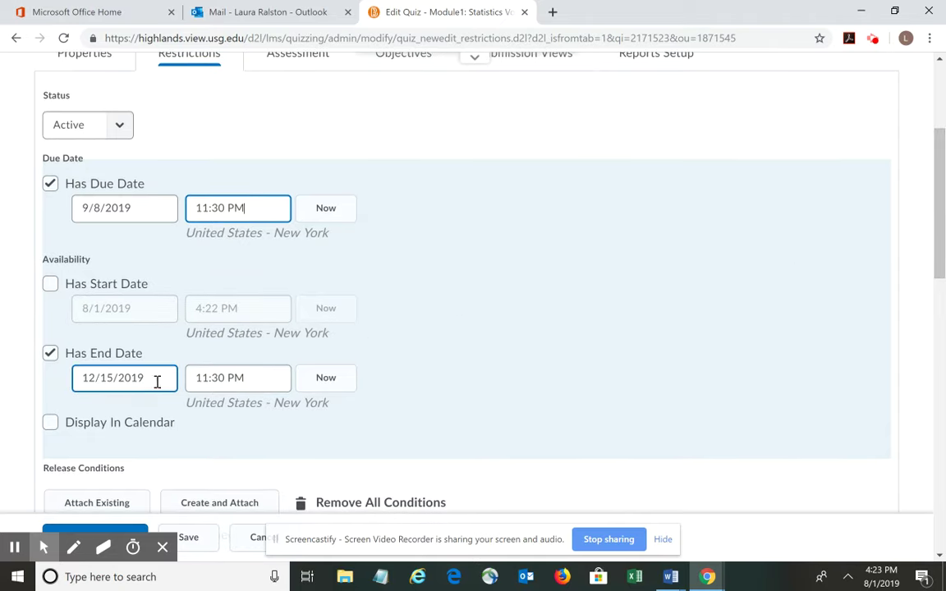
left_click(50, 423)
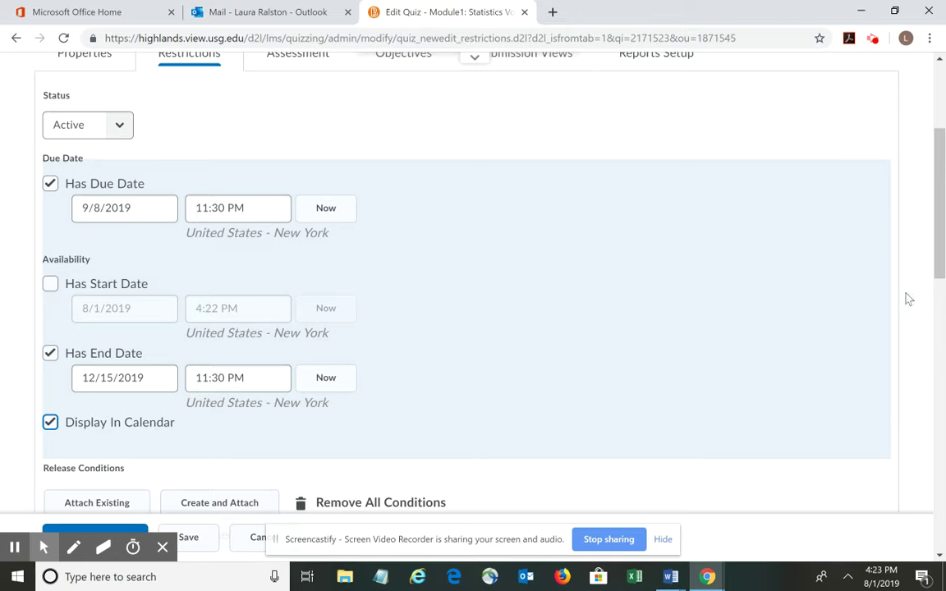
left_click_drag(941, 251, 938, 287)
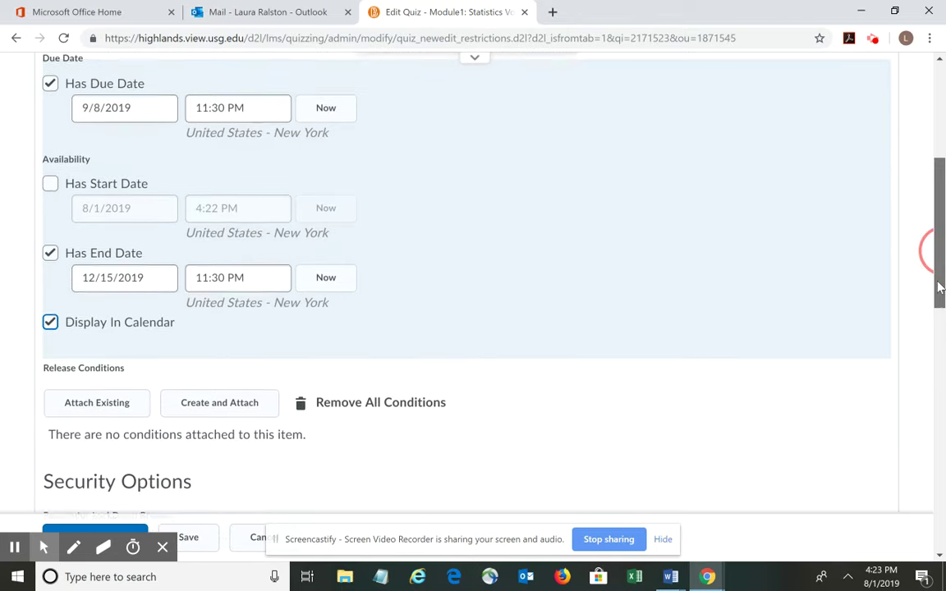
mouse_move(161, 546)
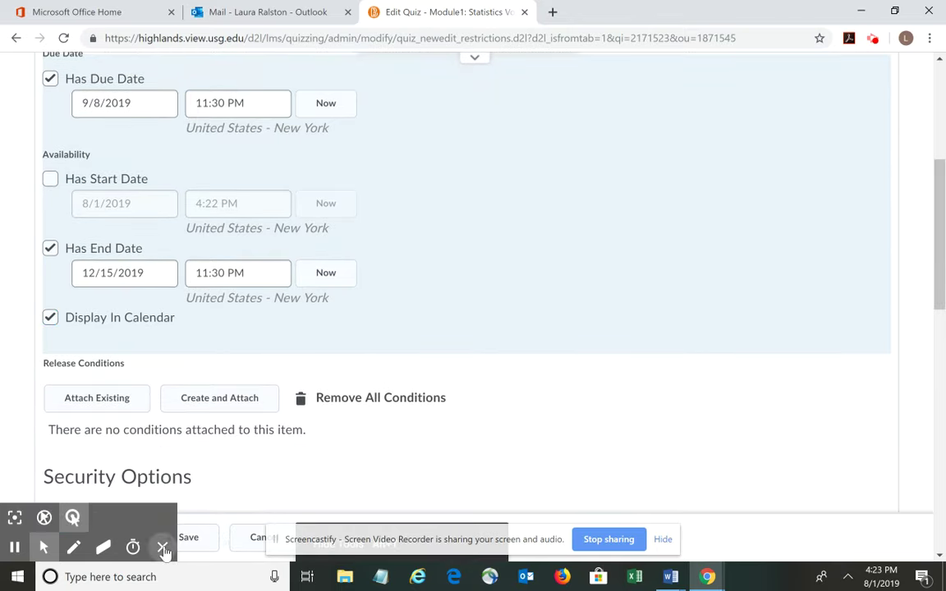
left_click(95, 537)
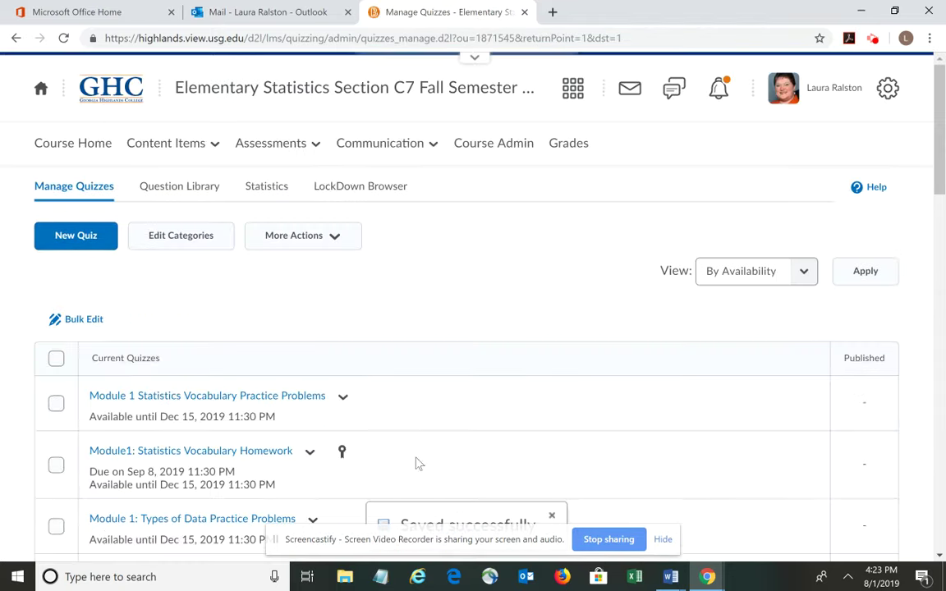
Step: From the course's quiz list, open Module 1: Types of Data Homework for editing and go to its restrictions
left_click_drag(942, 188, 925, 239)
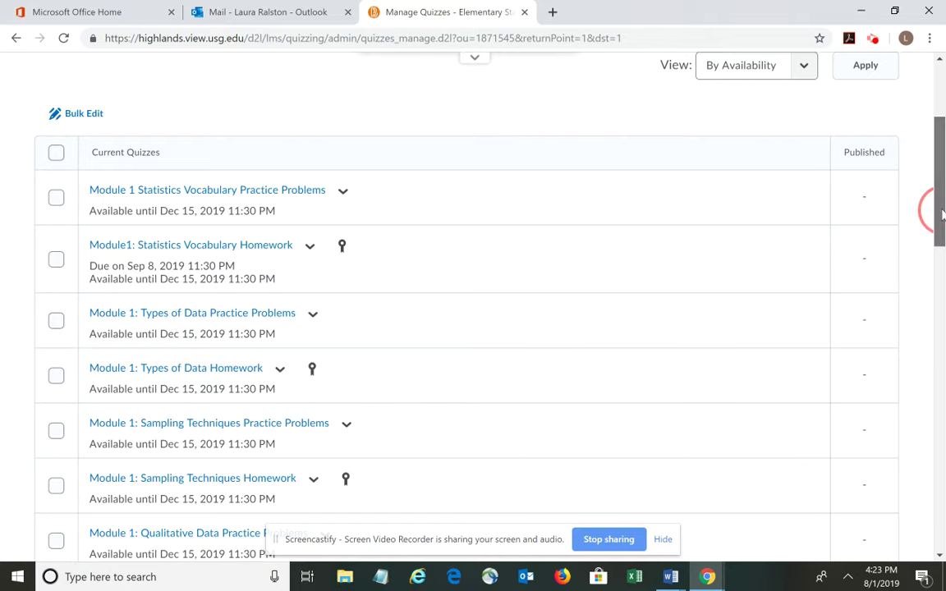
left_click_drag(937, 204, 937, 131)
left_click(316, 148)
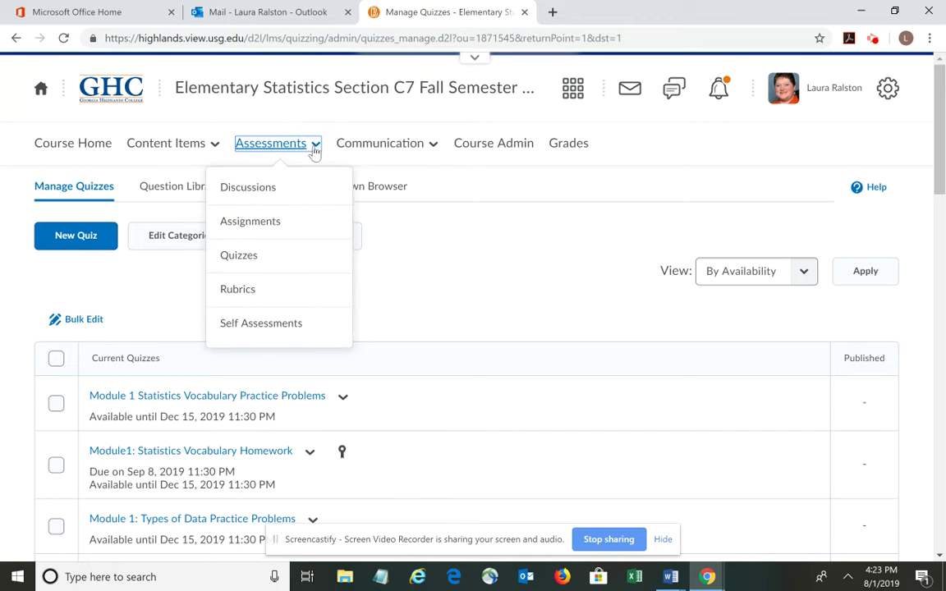
left_click(238, 259)
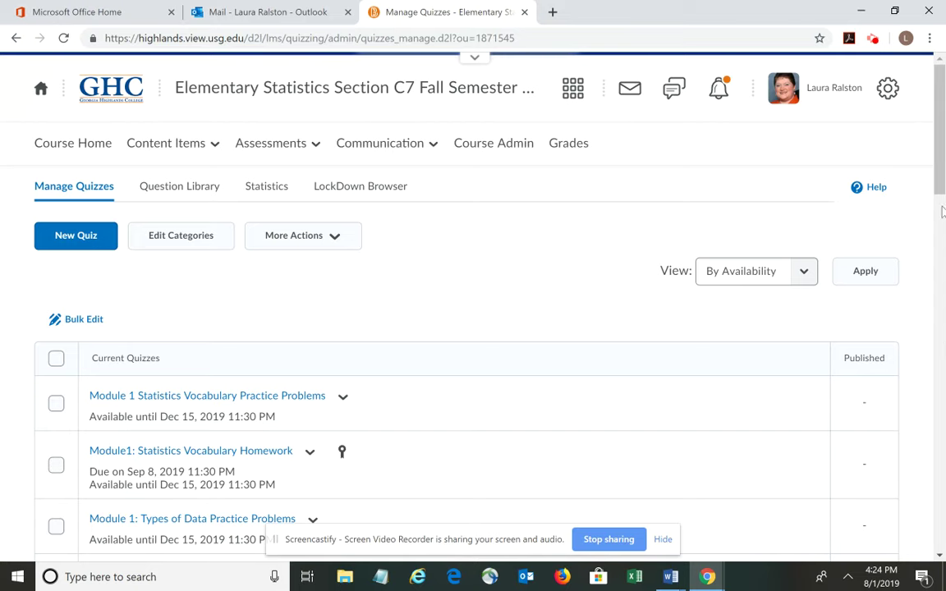
left_click_drag(937, 164, 920, 225)
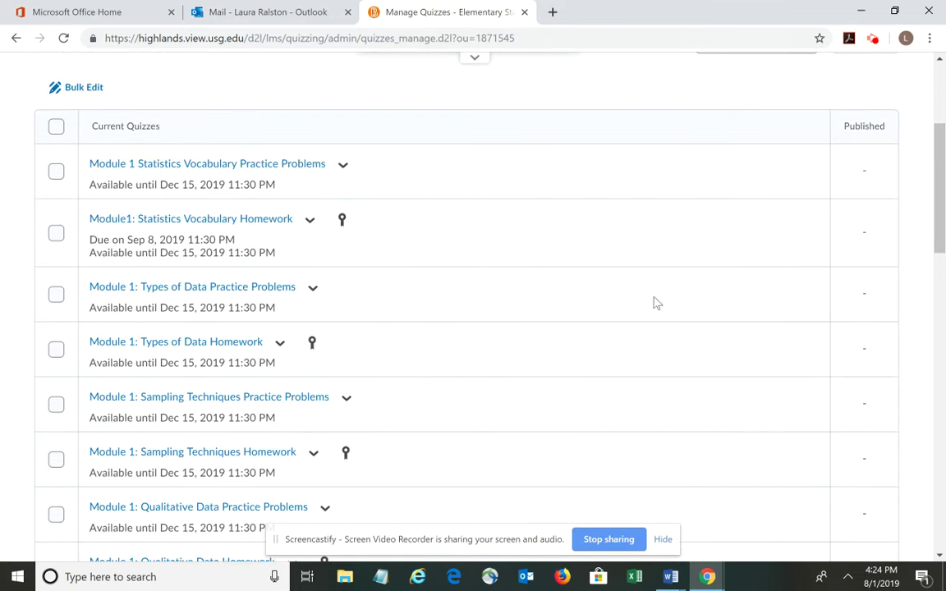
left_click(280, 344)
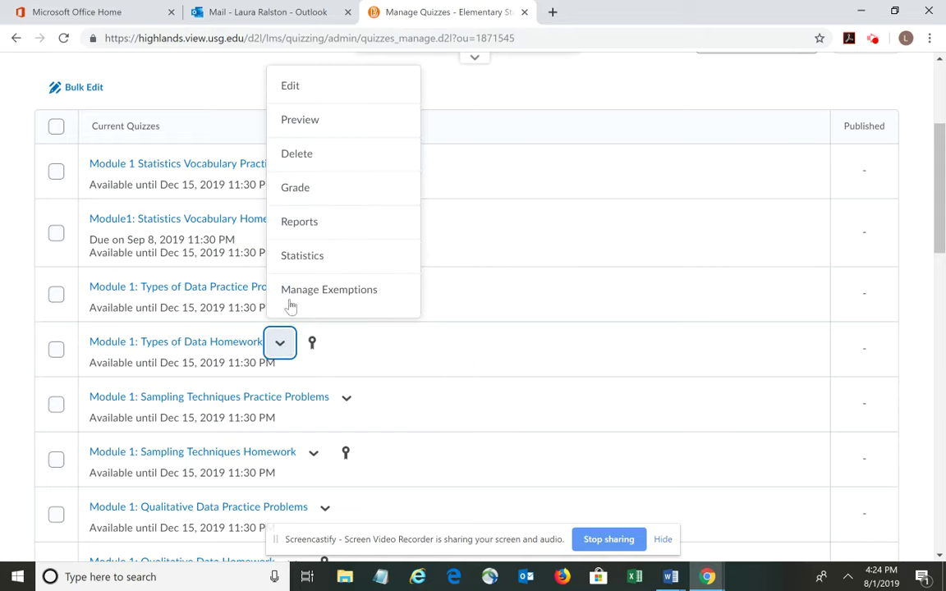
left_click(288, 90)
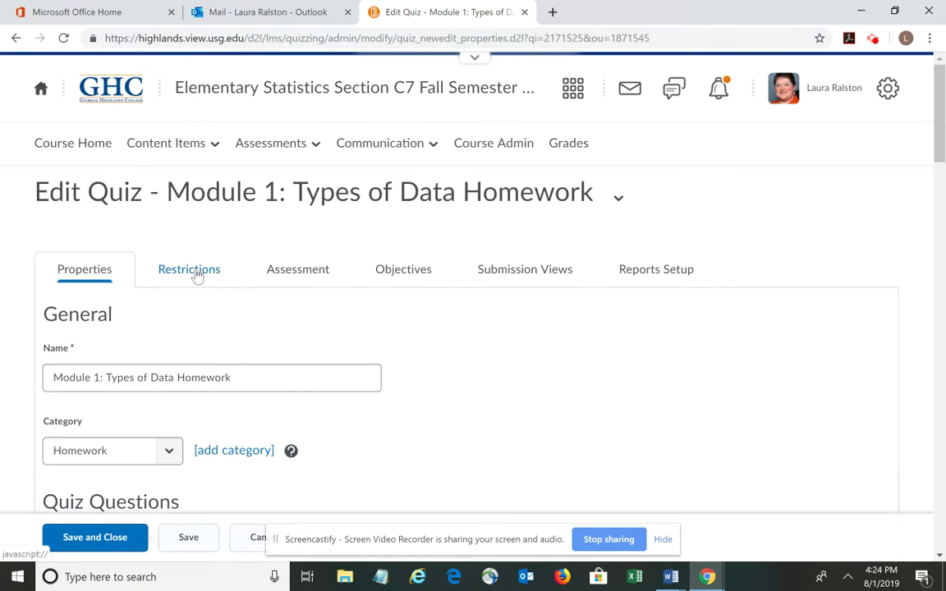
left_click(197, 277)
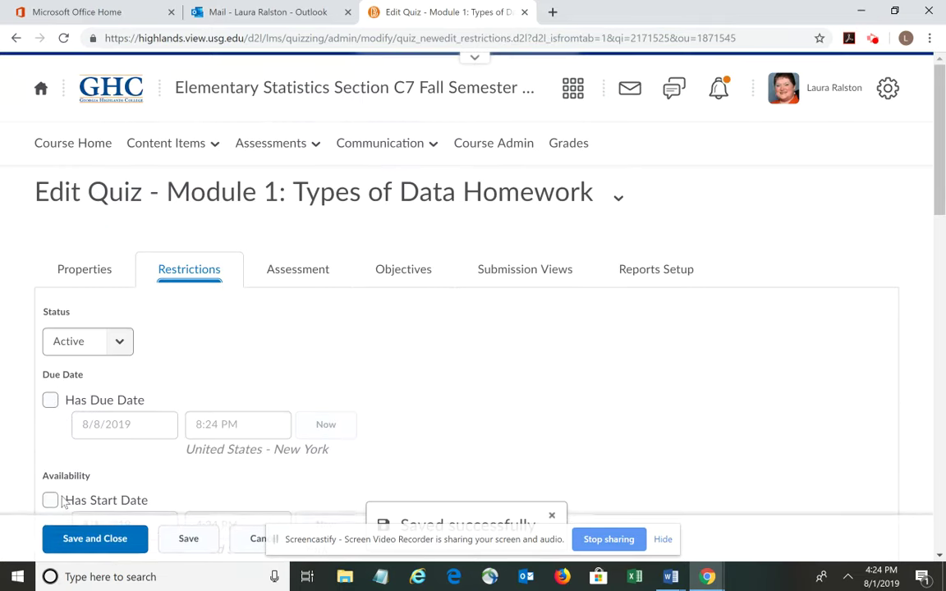
Step: Enable a due date for the Types of Data Homework quiz and set it to 9/8/2019 at 11:30 PM
left_click(50, 400)
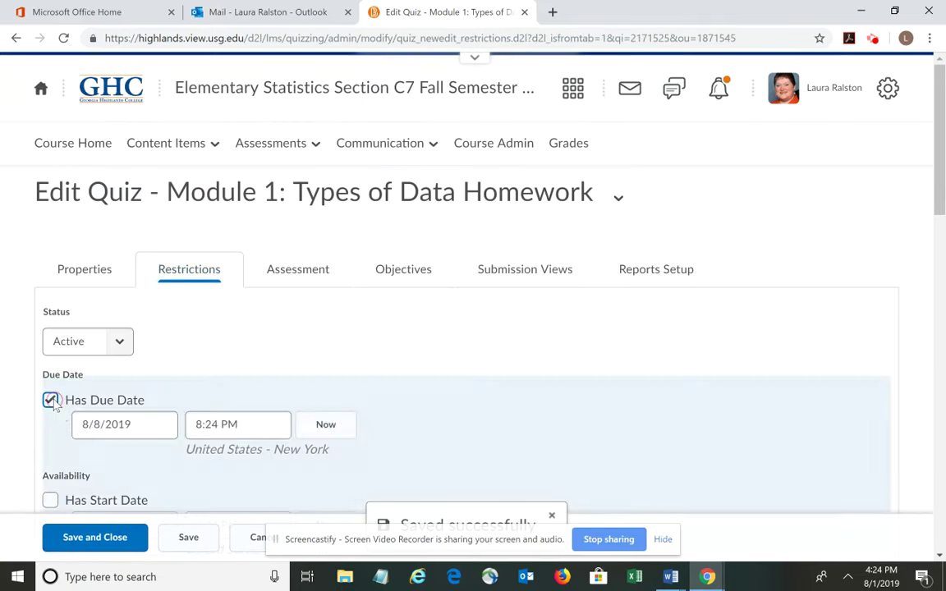
left_click(140, 427)
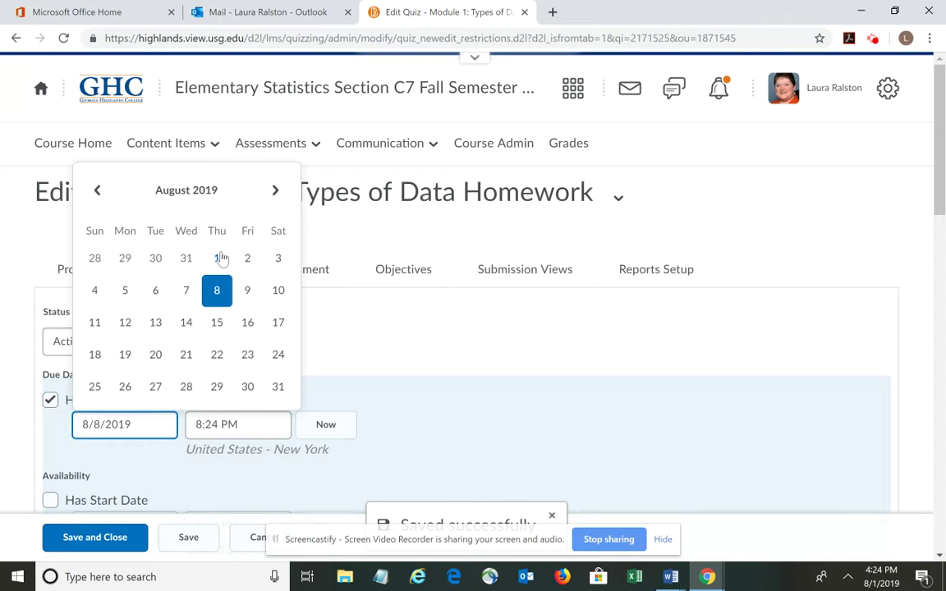
left_click(274, 189)
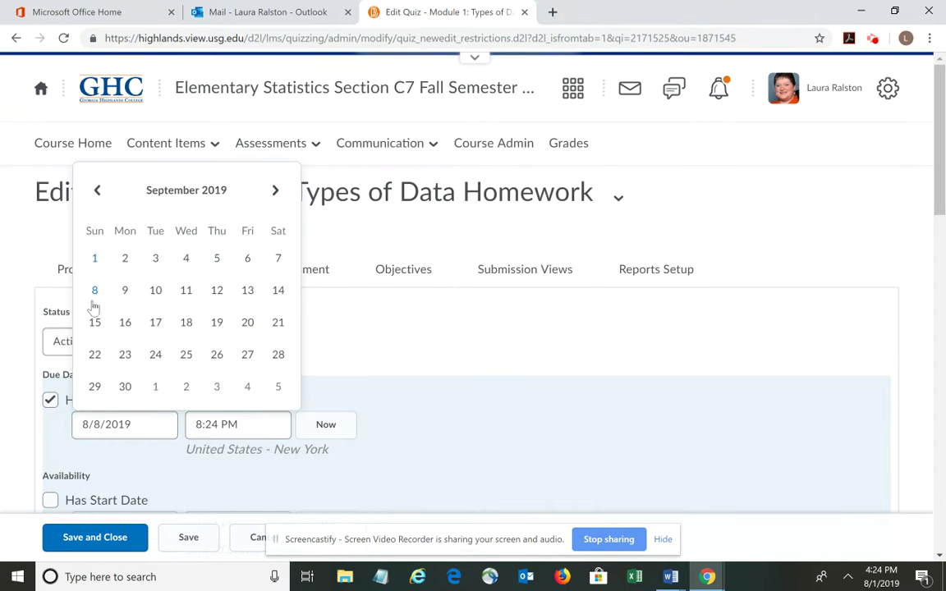
left_click(94, 290)
left_click(257, 429)
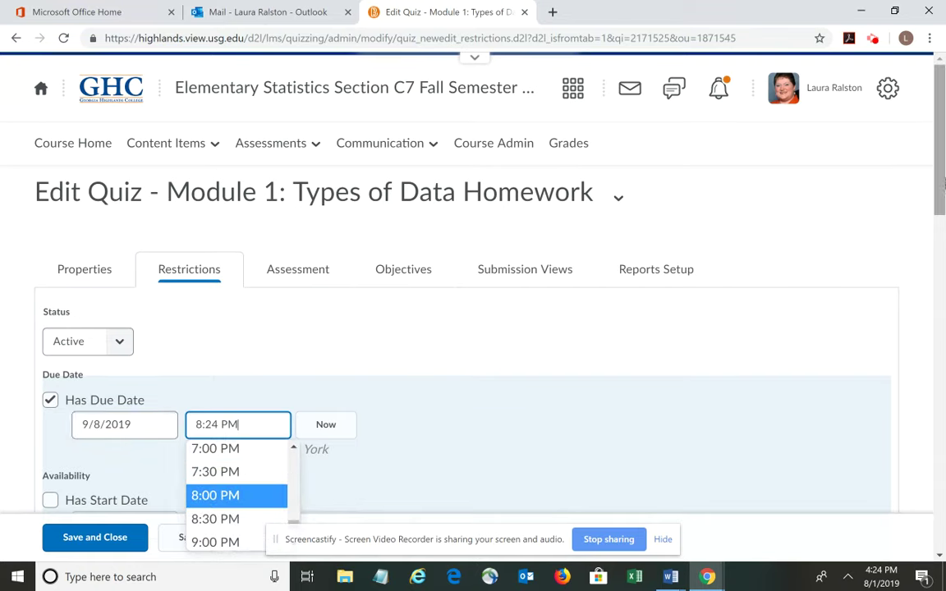
left_click_drag(937, 109, 936, 186)
left_click(293, 330)
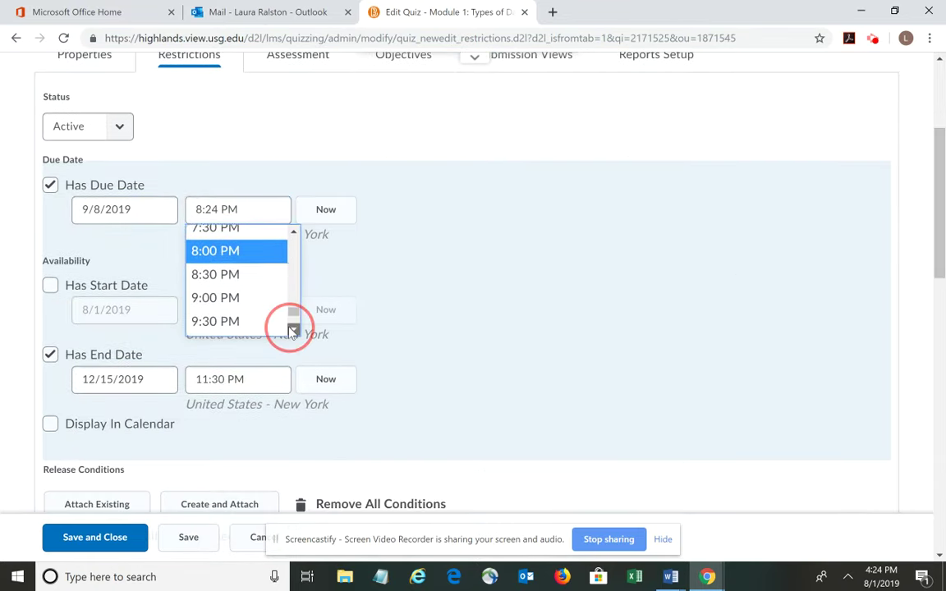
left_click(292, 322)
left_click(249, 323)
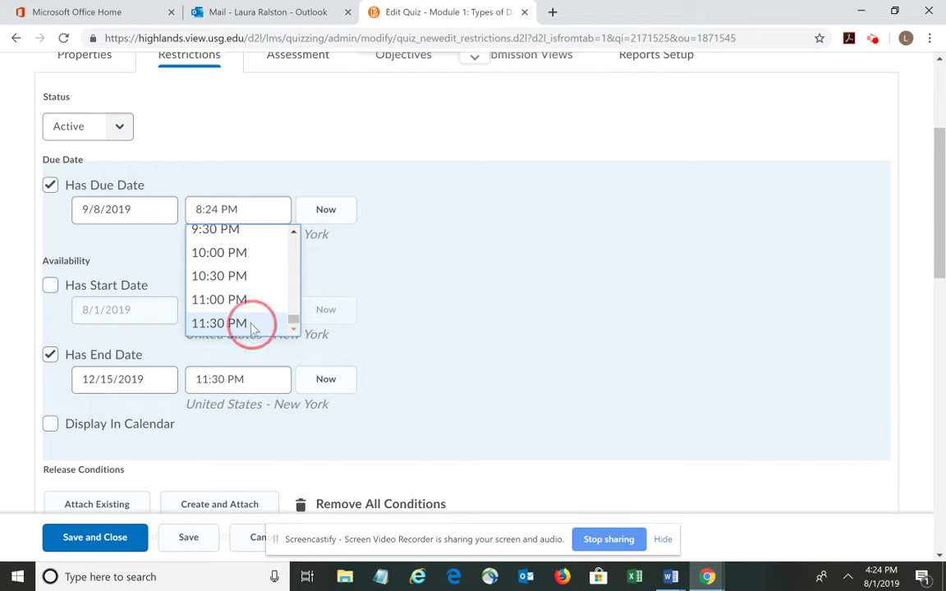
Step: Display the Types of Data Homework dates in the calendar, then save and close the quiz
left_click(50, 423)
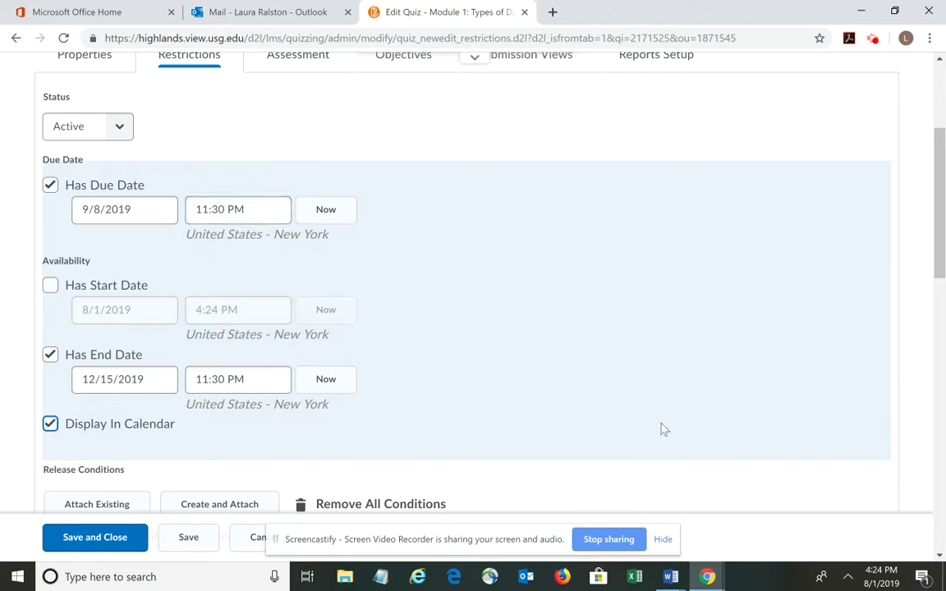
left_click(72, 538)
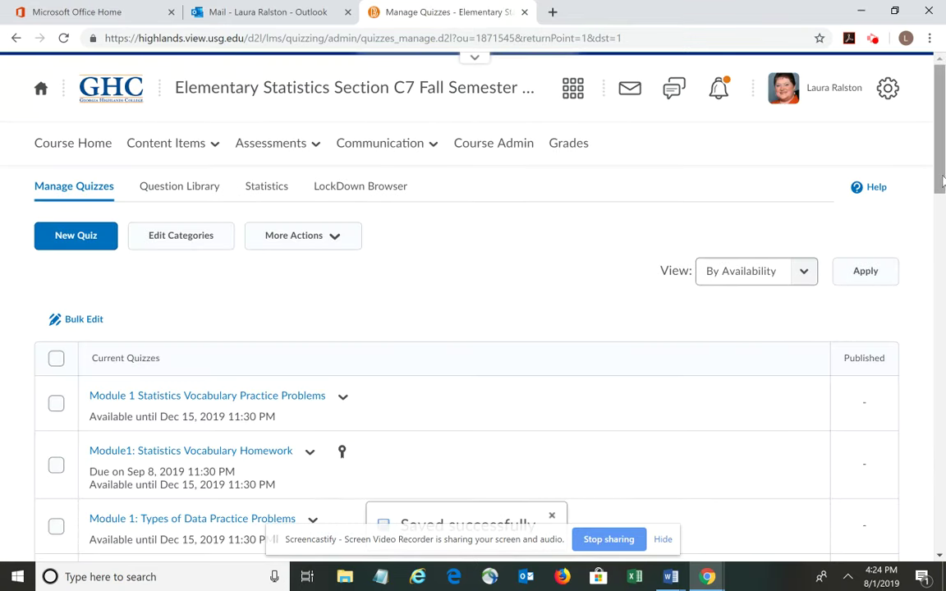
mouse_move(943, 179)
left_mouse_down()
mouse_move(942, 538)
mouse_move(941, 174)
left_mouse_up()
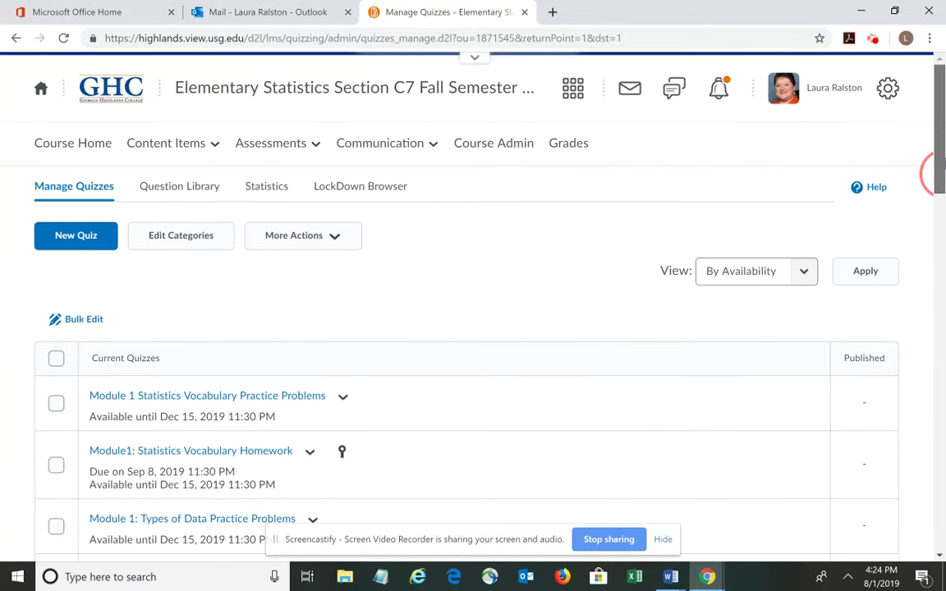